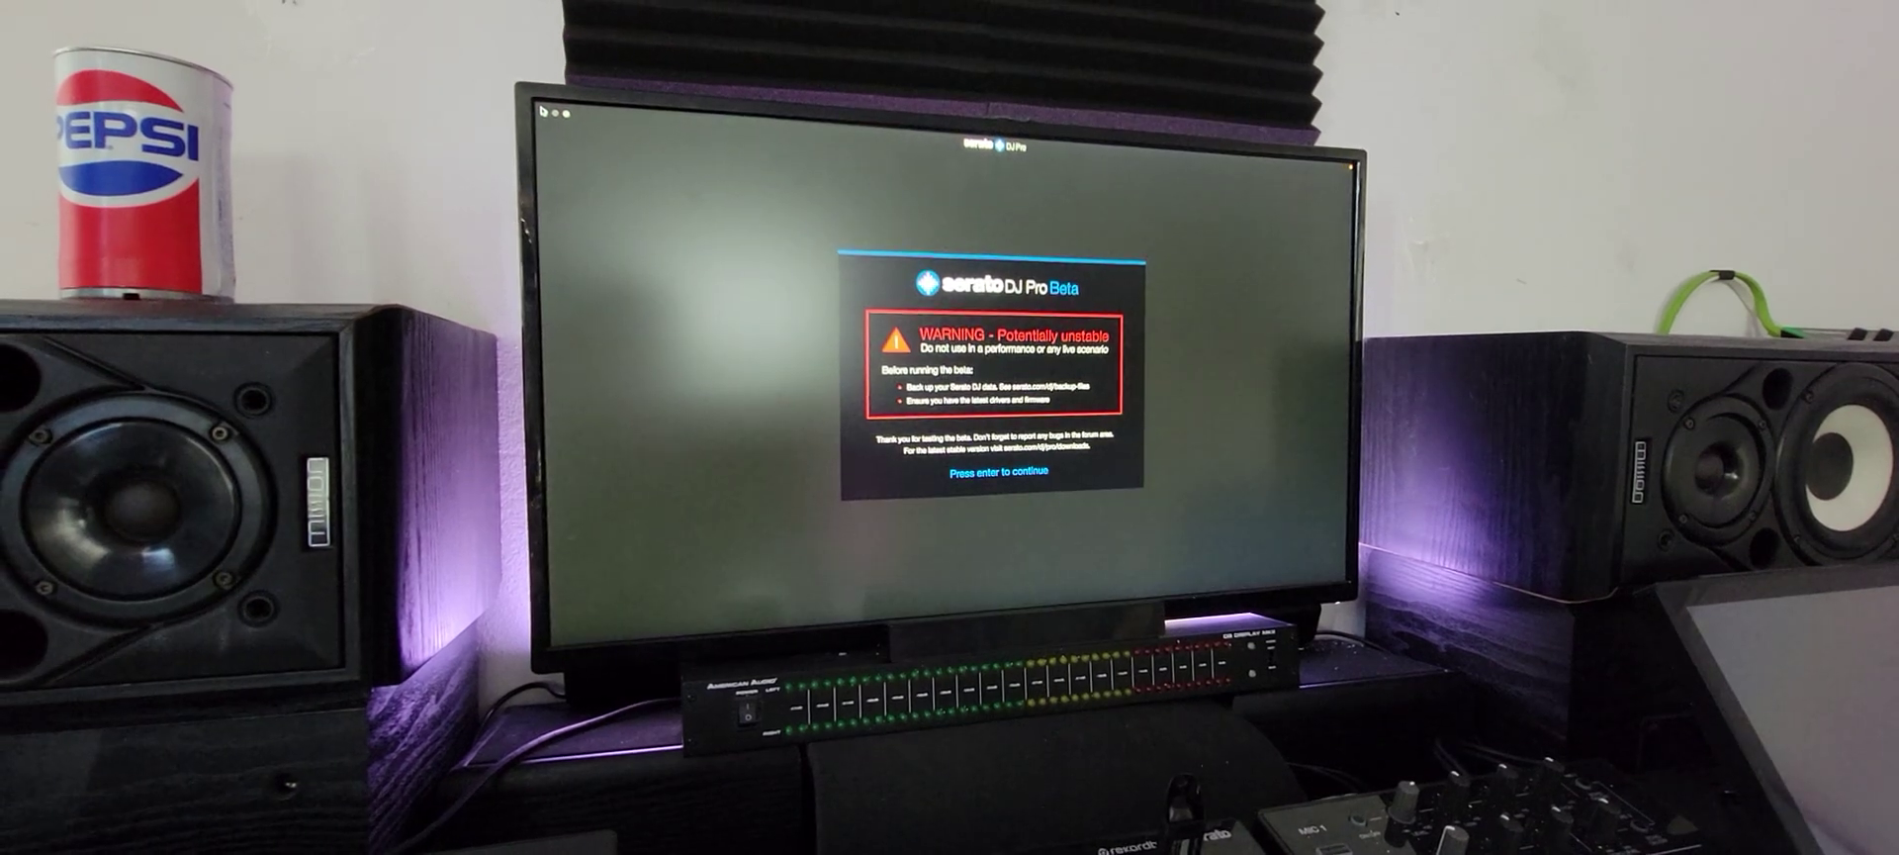
Dismiss the beta warning, re-sort the library, and load Foreboding Frequencies onto the right deck
key("Return")
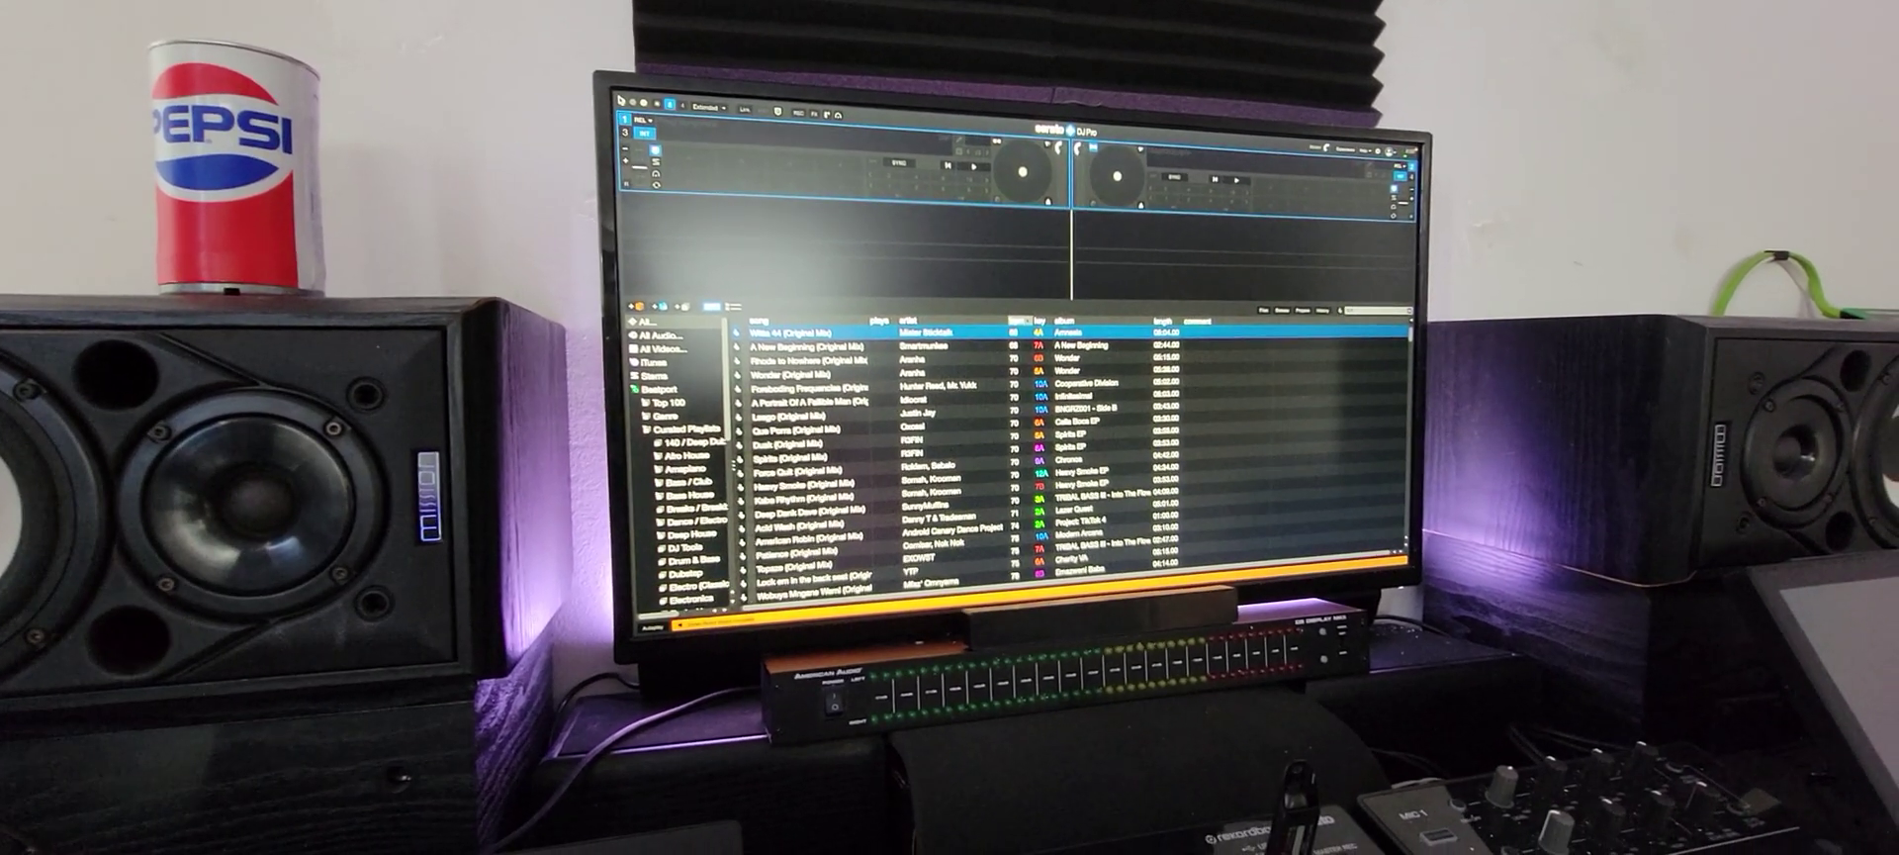
left_click(1020, 320)
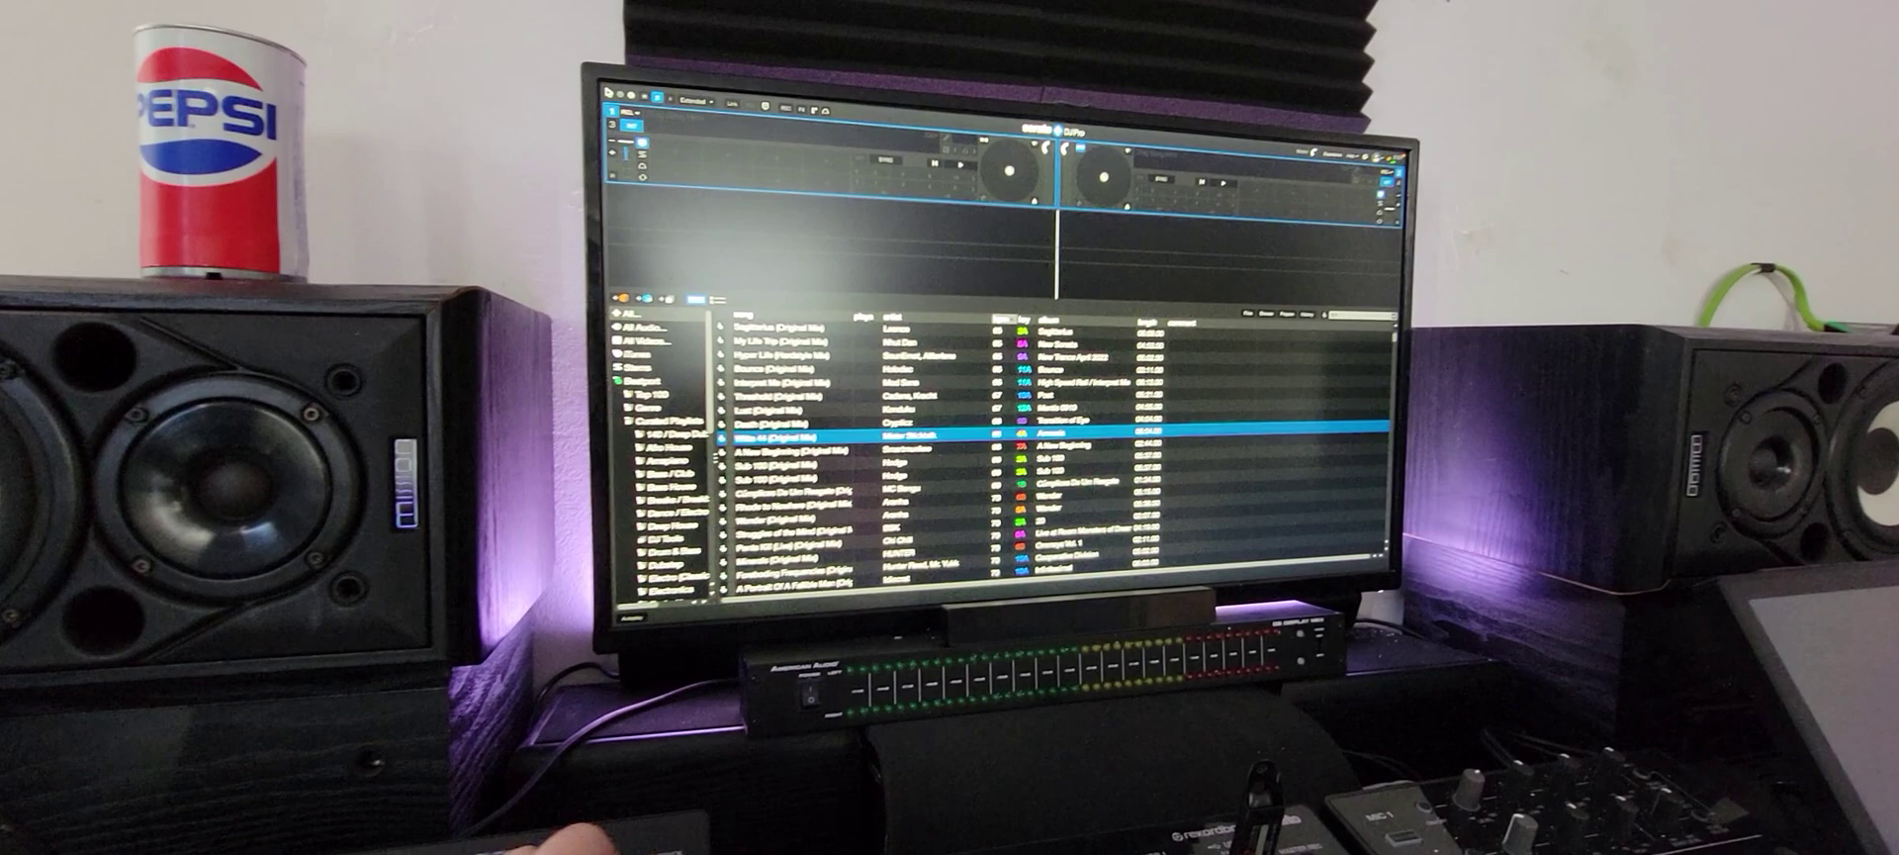
key("Down")
key("Down")
key("Down")
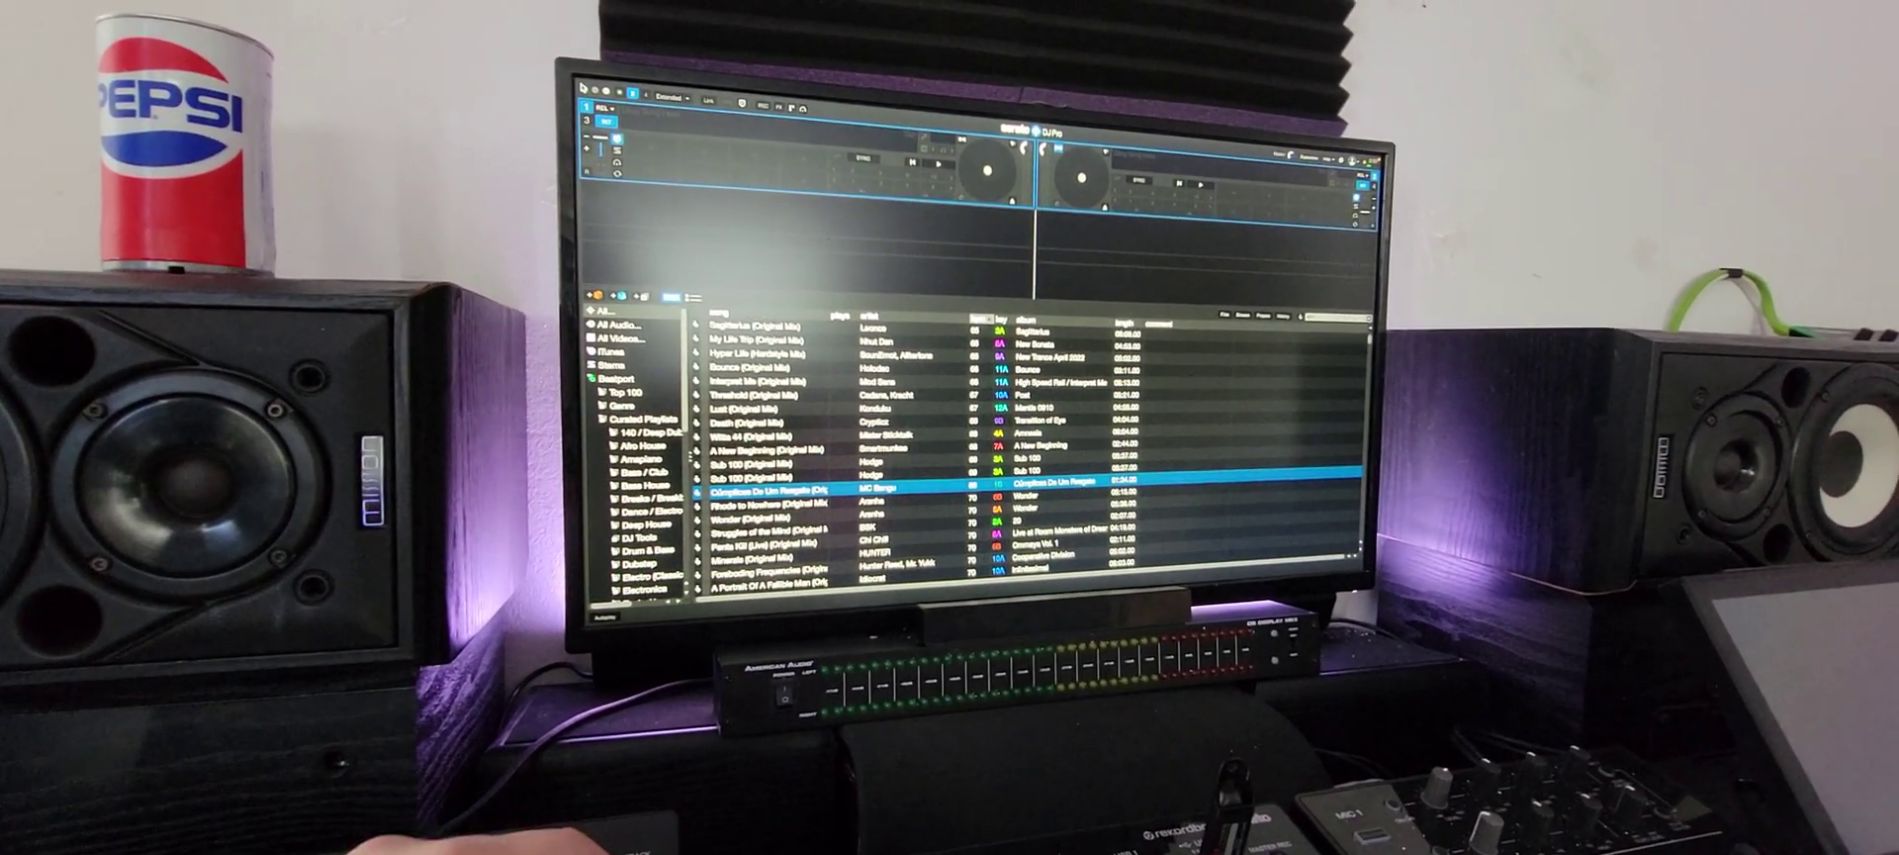
key("shift+Right")
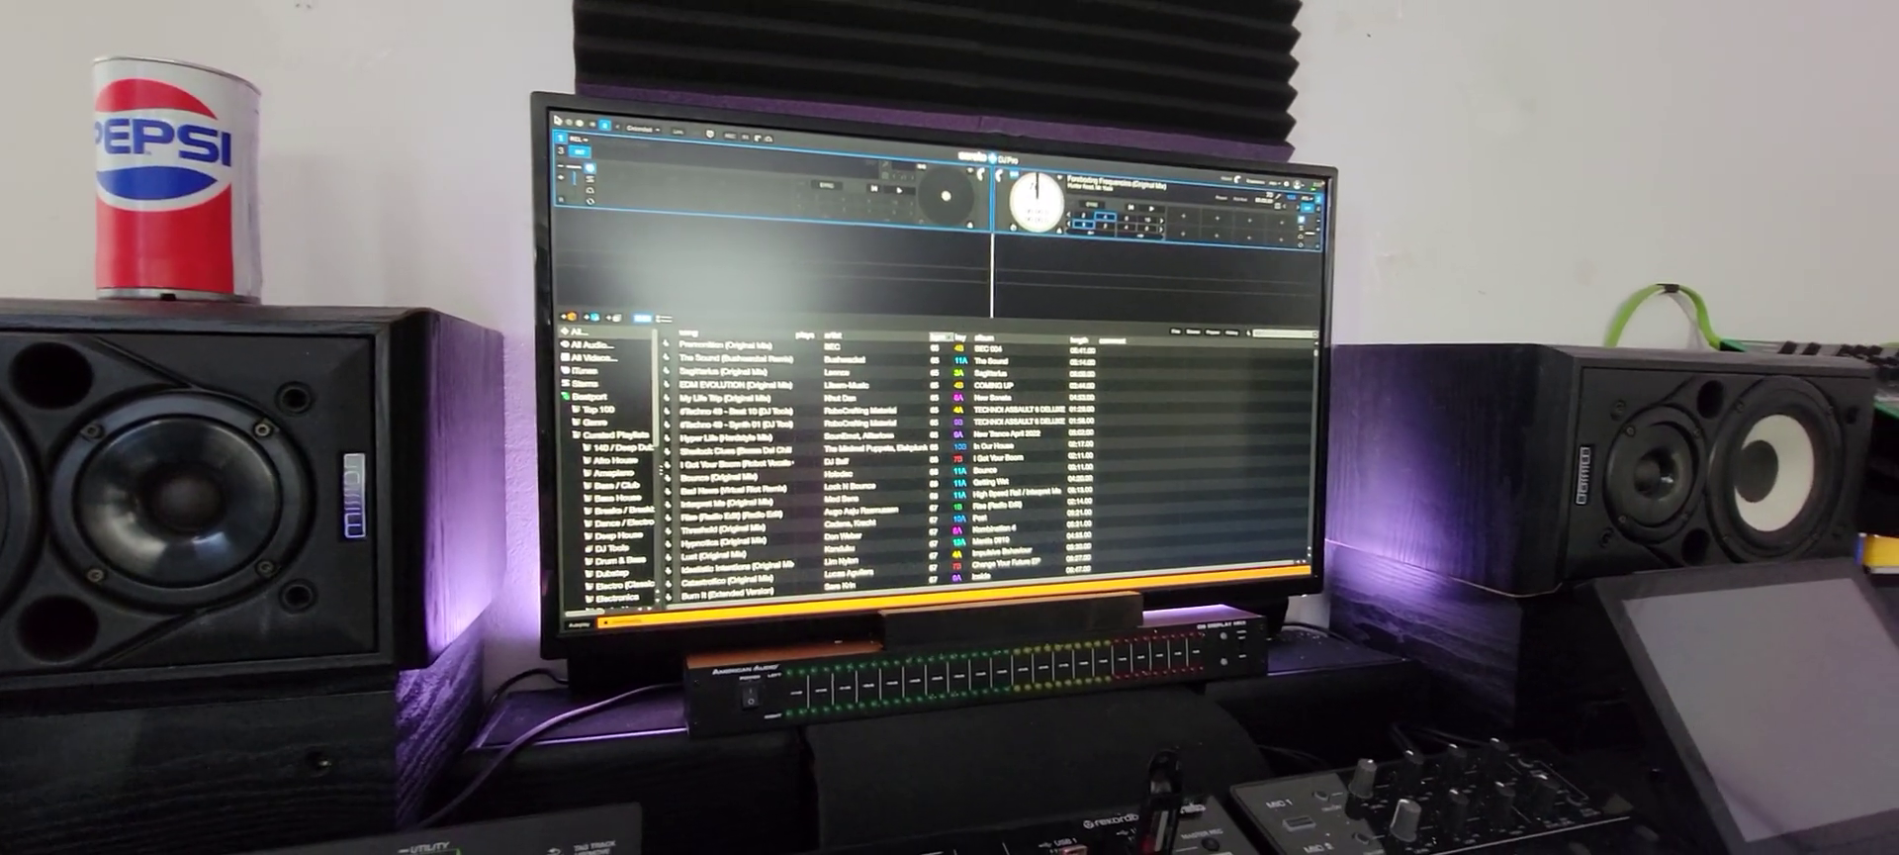